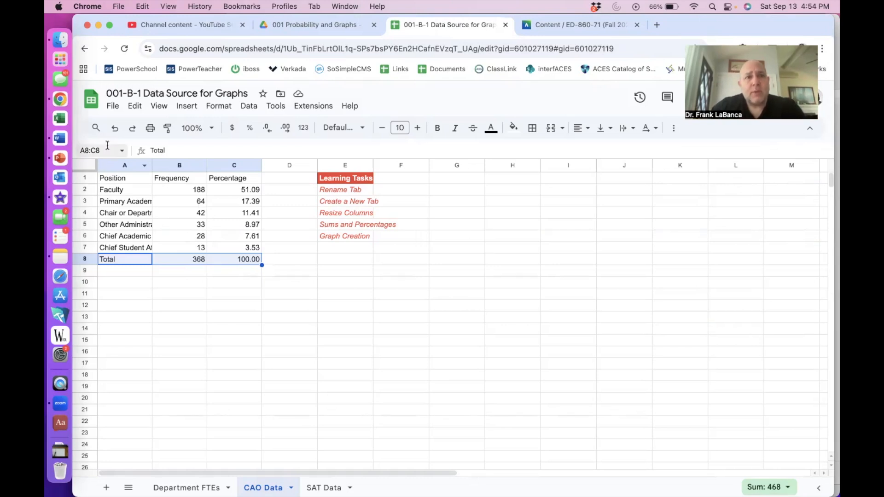
Step: Switch to Word, add a blank line, and insert a table with 3 columns and 8 rows
click(62, 140)
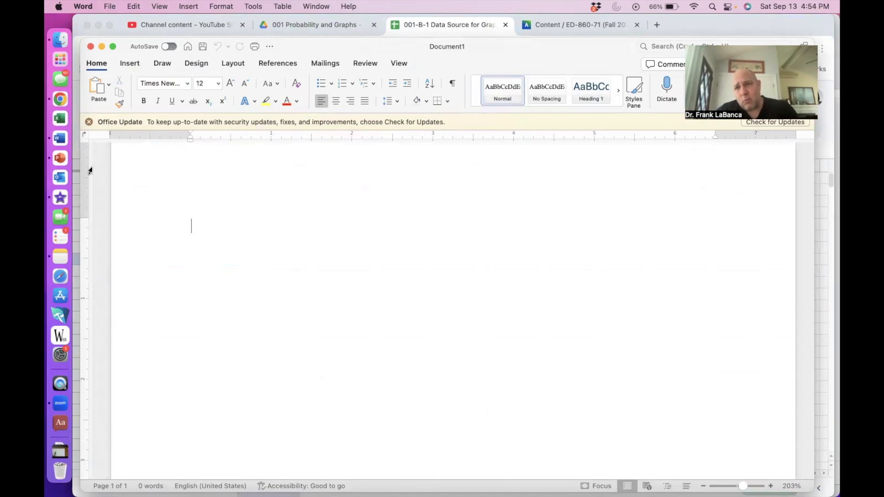
key(Return)
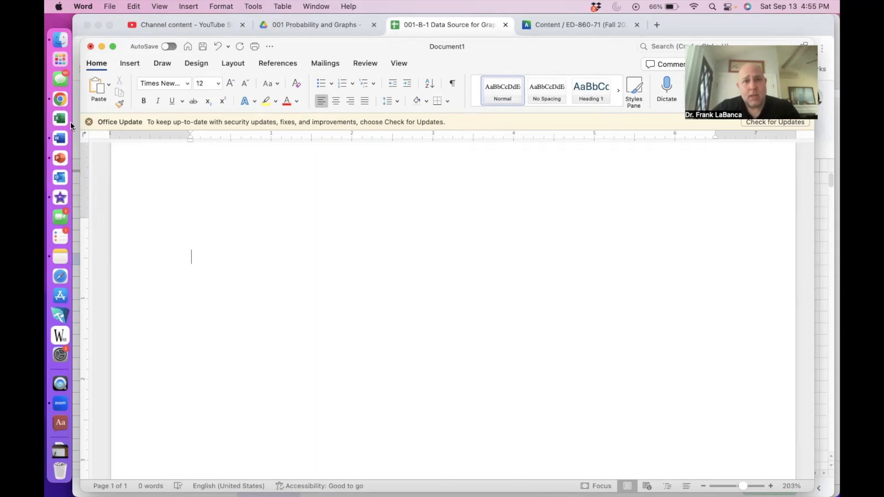
click(283, 6)
mouse_move(286, 41)
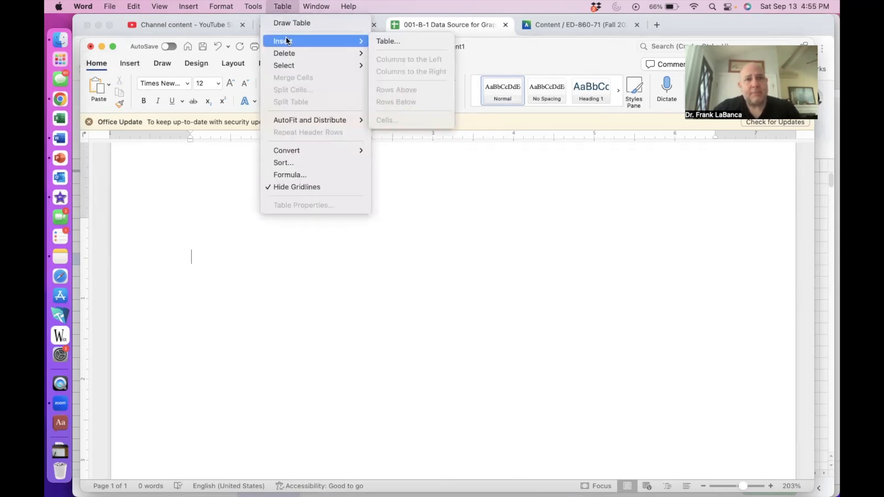
click(380, 42)
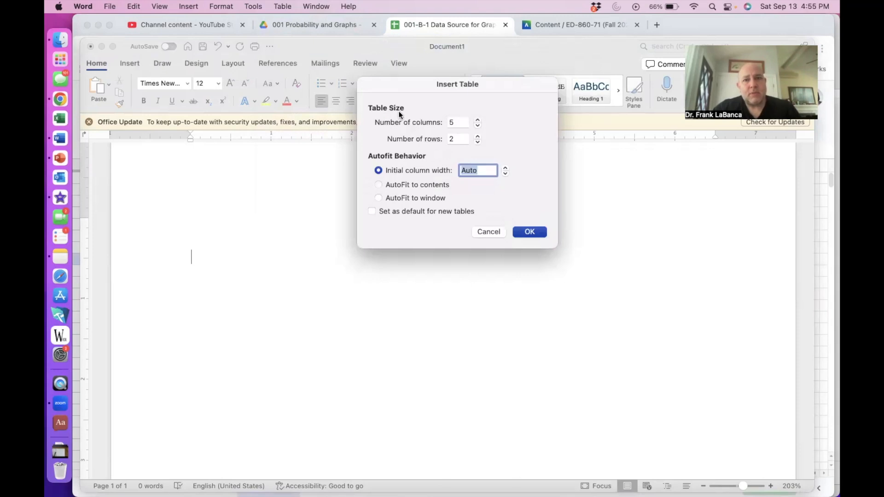
double_click(452, 121)
text(3)
key(Tab)
text(8)
click(528, 233)
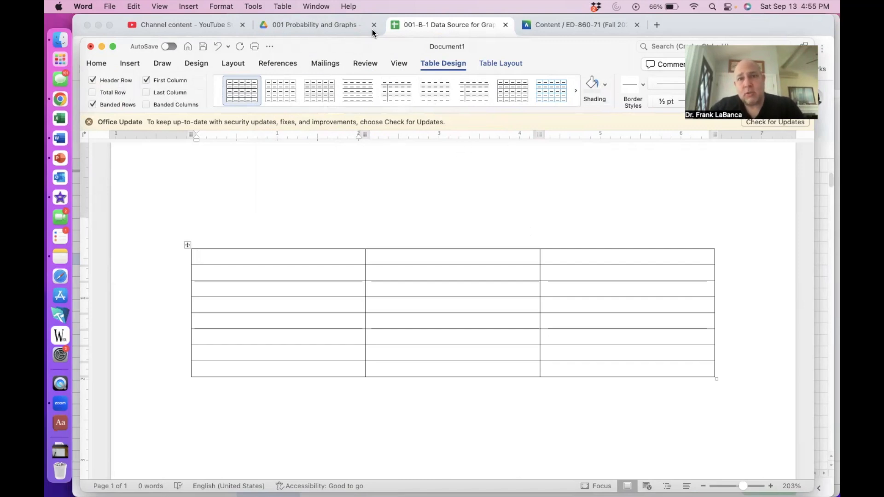
Step: Copy the spreadsheet range A1:C8 of the CAO Data sheet
click(461, 23)
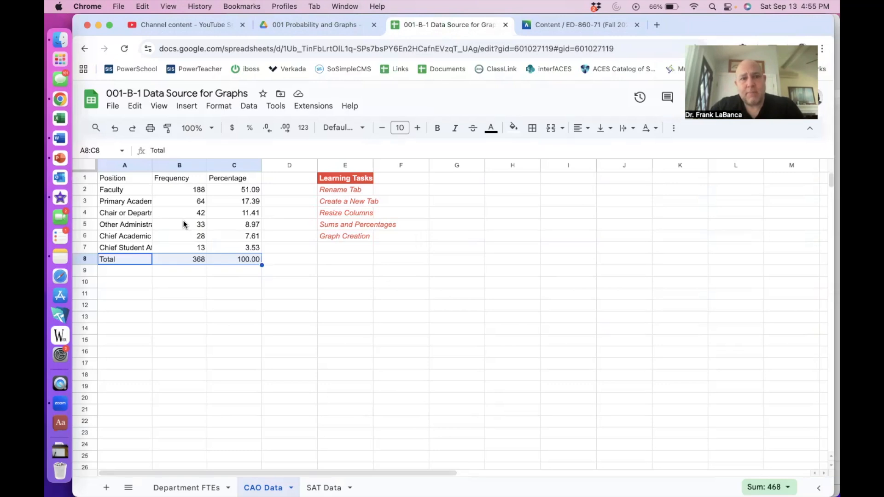
drag(136, 183, 236, 264)
key(super+c)
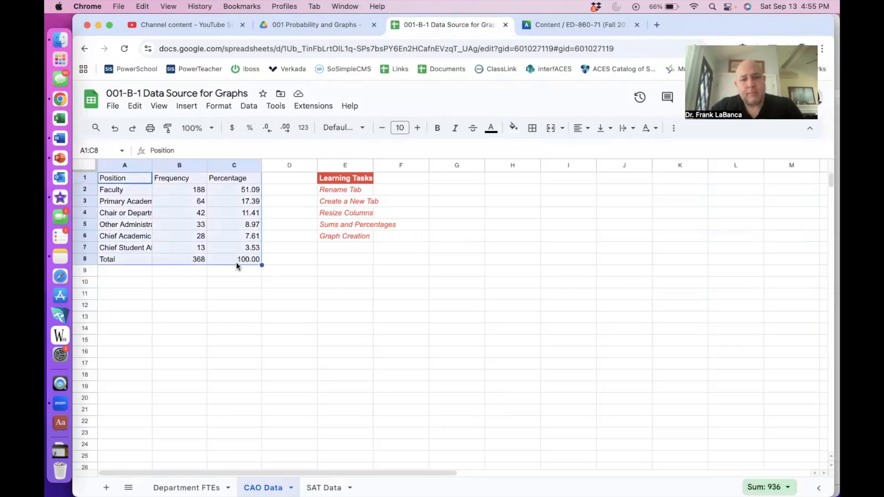
Step: Select all cells of the new Word table and paste the copied data as unformatted text
key(super+Tab)
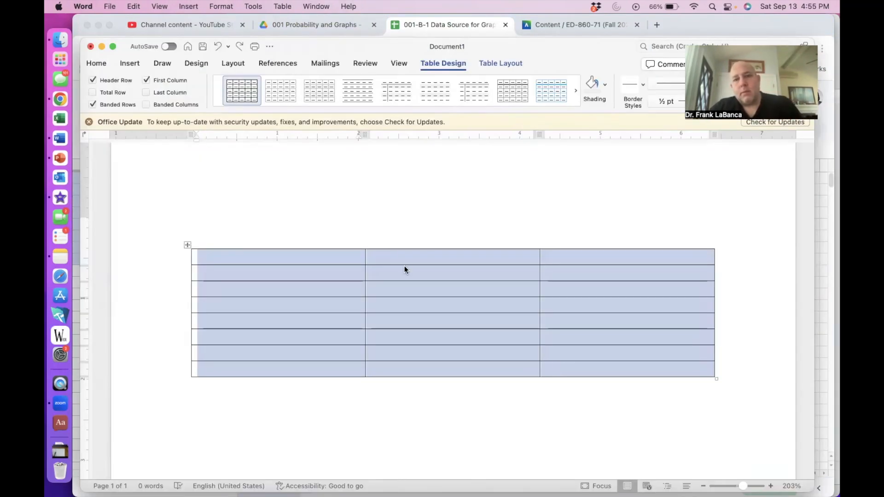
click(402, 230)
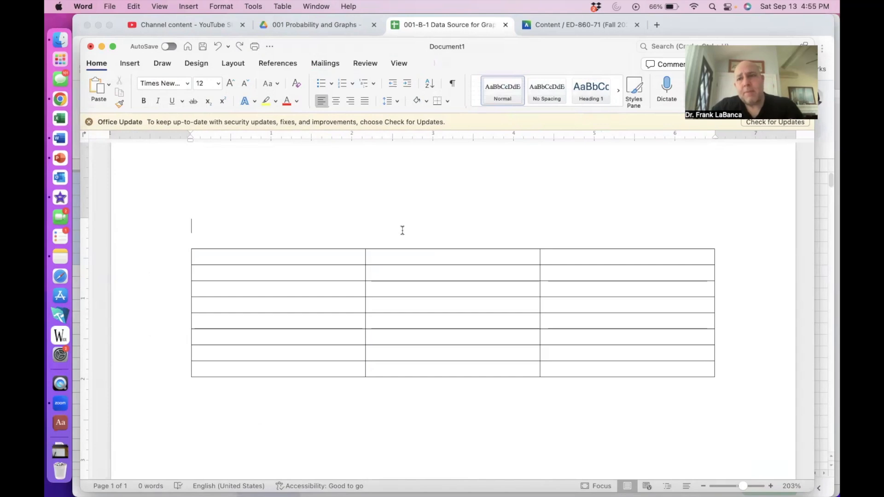
drag(283, 256, 553, 363)
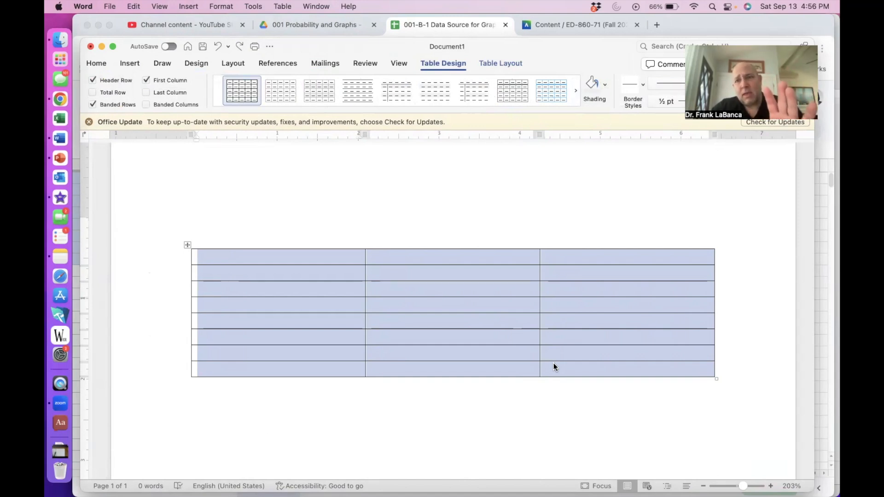
click(133, 7)
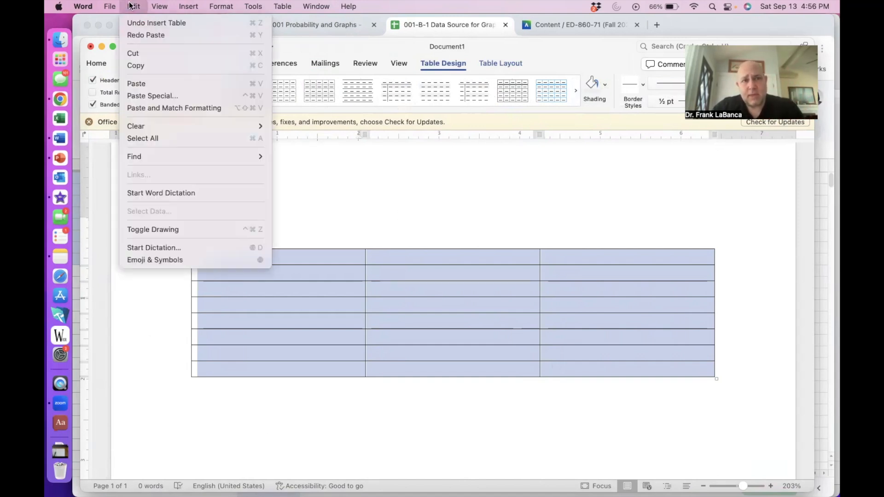
click(143, 95)
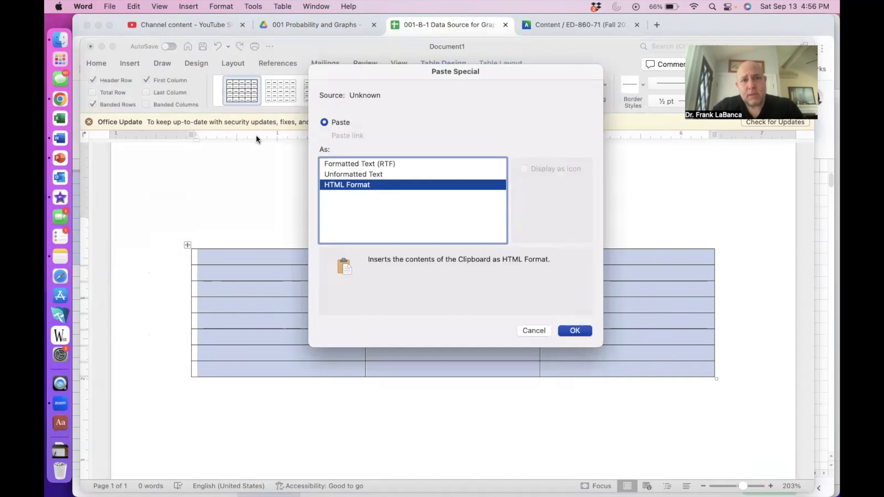
click(367, 174)
click(574, 332)
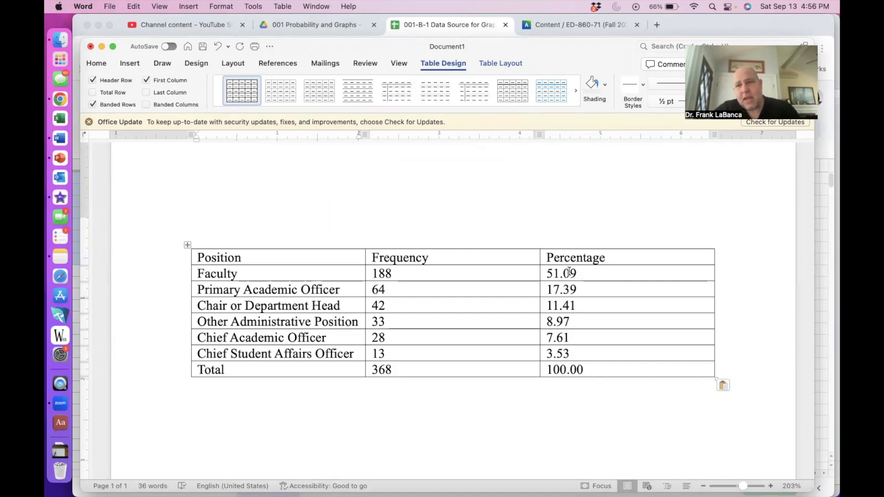
Step: Select the whole table and remove all its borders
drag(571, 274, 573, 344)
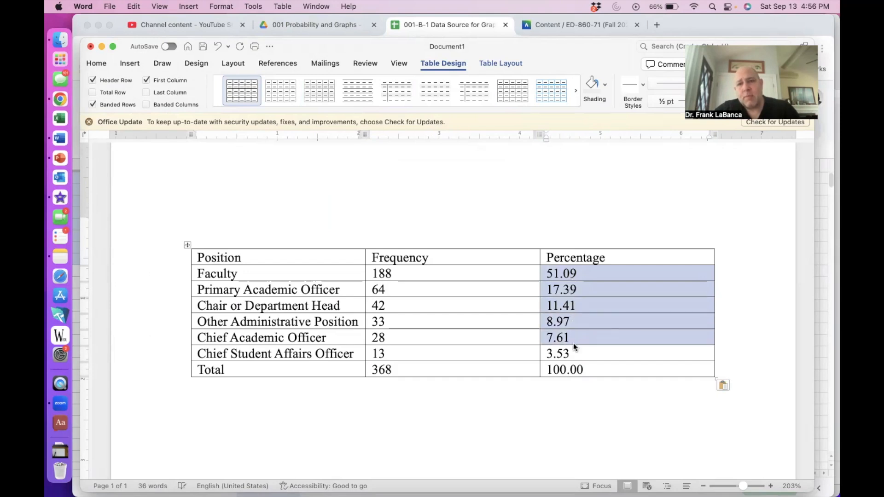
click(585, 370)
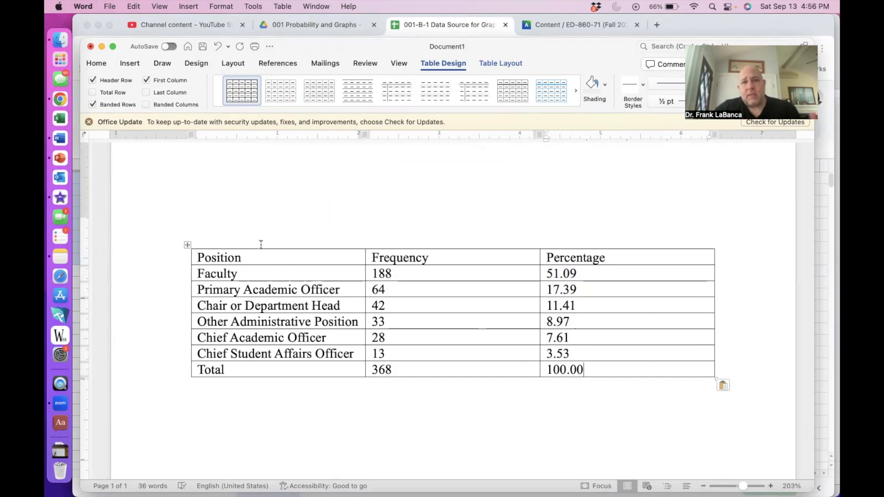
click(250, 244)
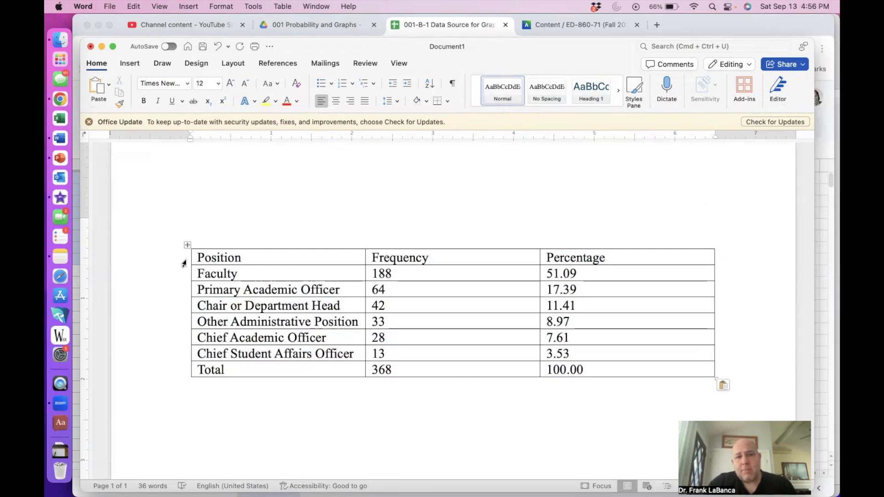
click(188, 244)
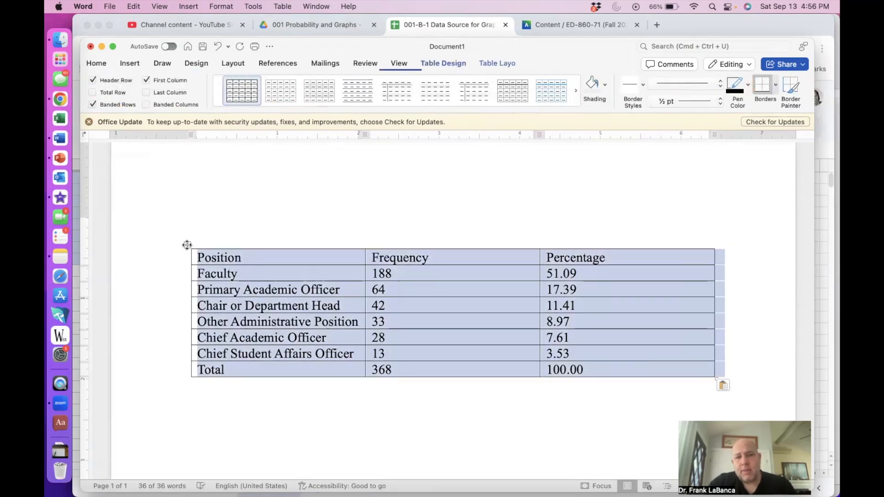
click(775, 81)
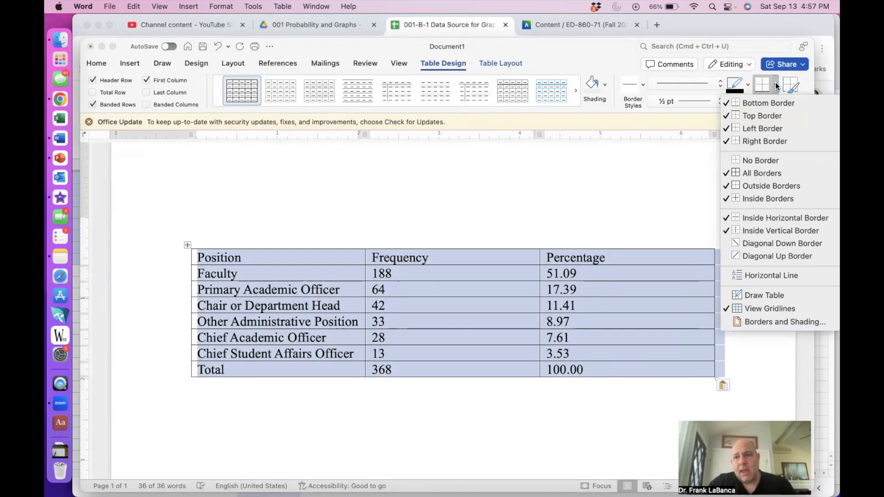
click(776, 160)
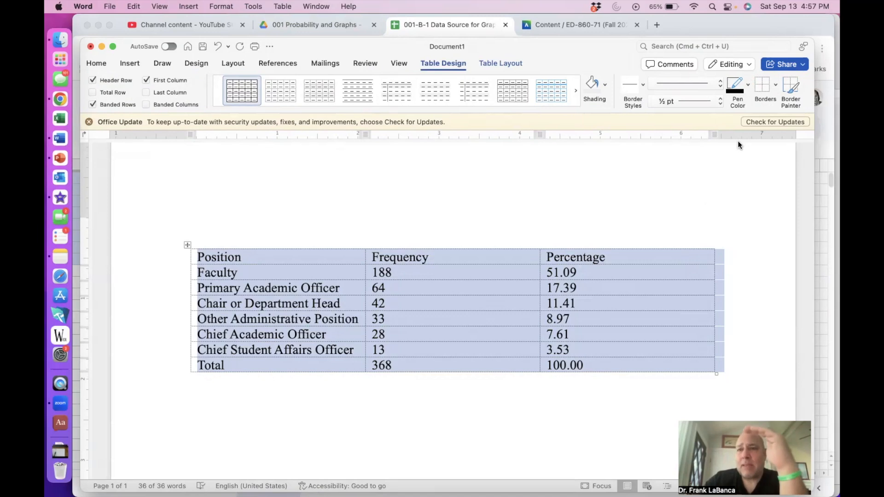
Step: Add a bottom border and a top border to the whole table
click(774, 89)
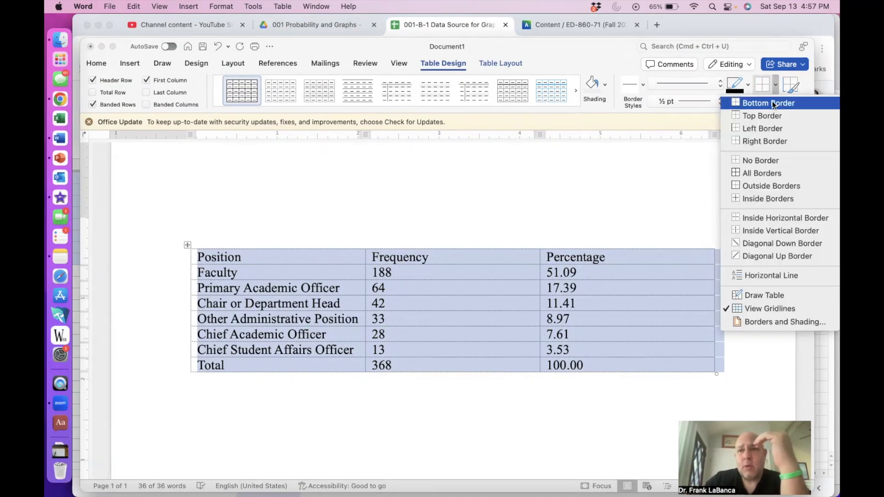
click(773, 103)
click(775, 85)
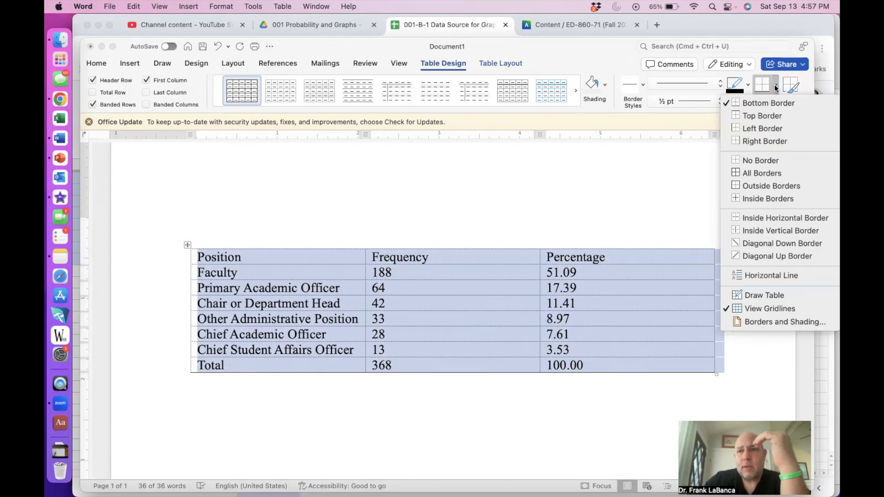
click(766, 116)
click(672, 268)
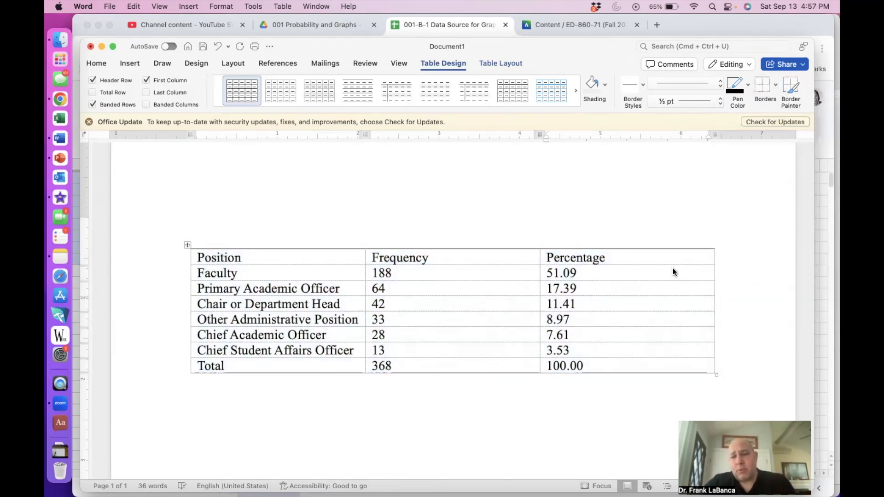
Step: Add a bottom border under the header row
drag(290, 253, 558, 257)
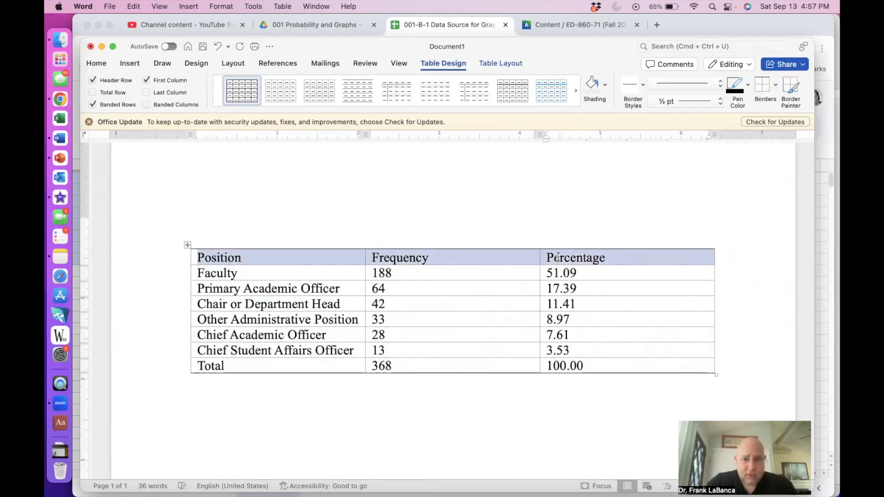
click(775, 88)
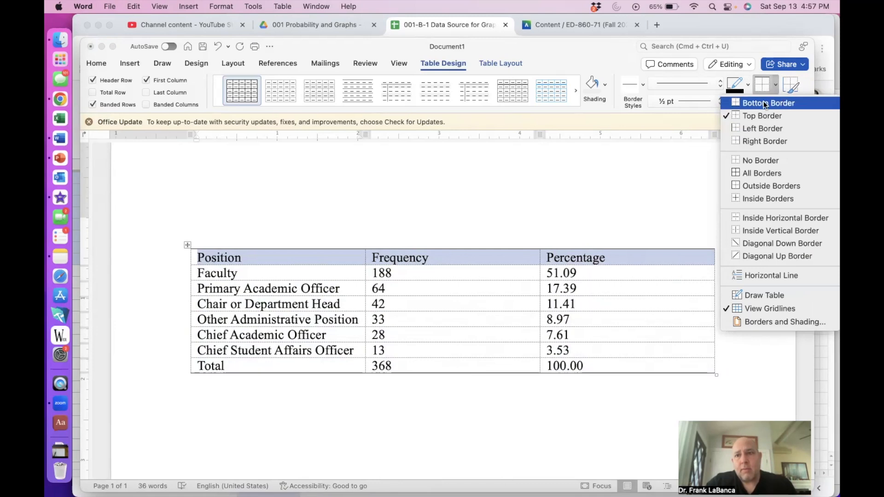
click(764, 103)
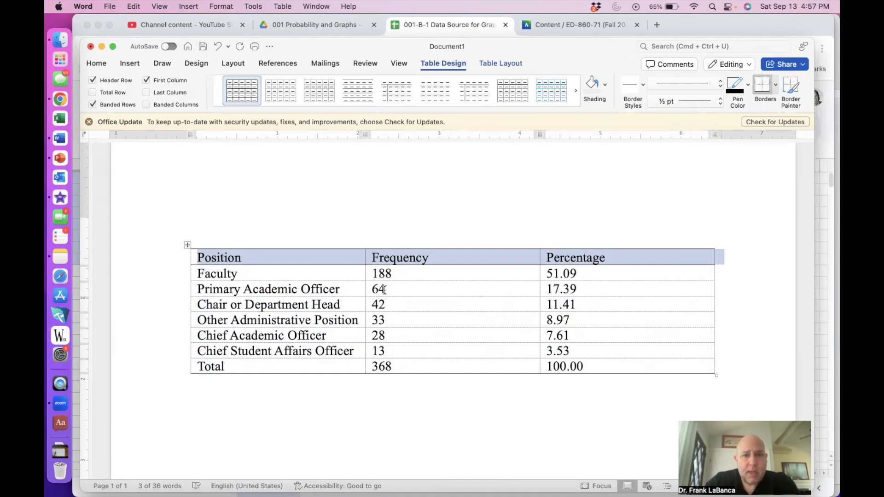
click(354, 303)
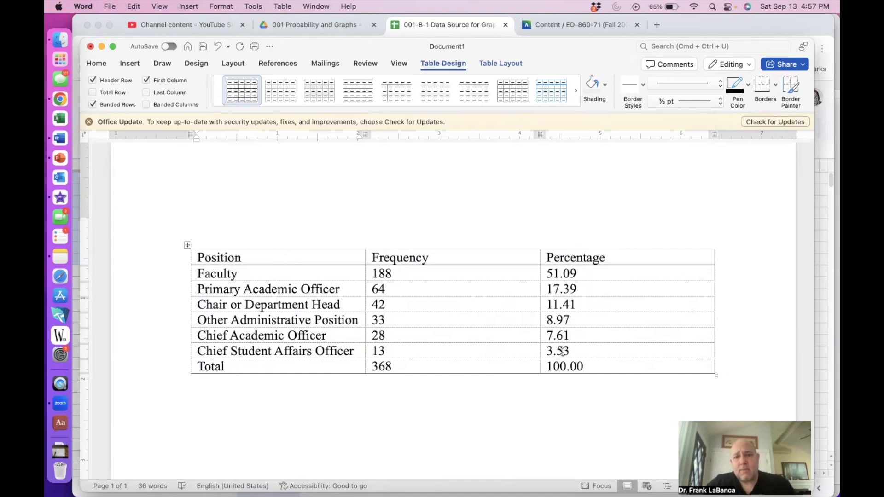
Step: Right-align the Frequency and Percentage values in the table body
drag(589, 362, 457, 274)
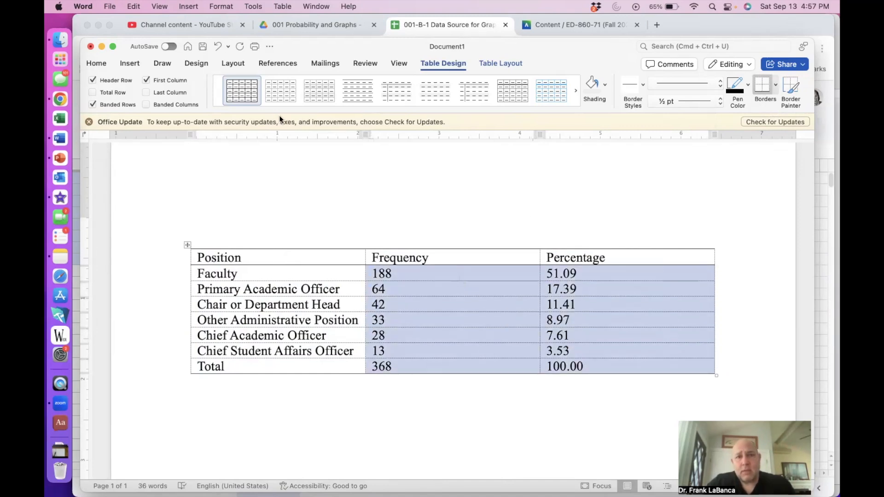
click(104, 65)
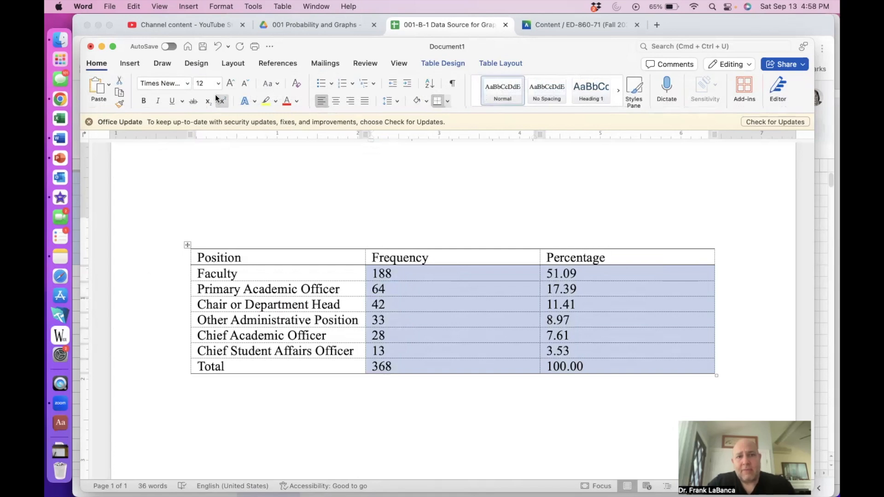
click(347, 101)
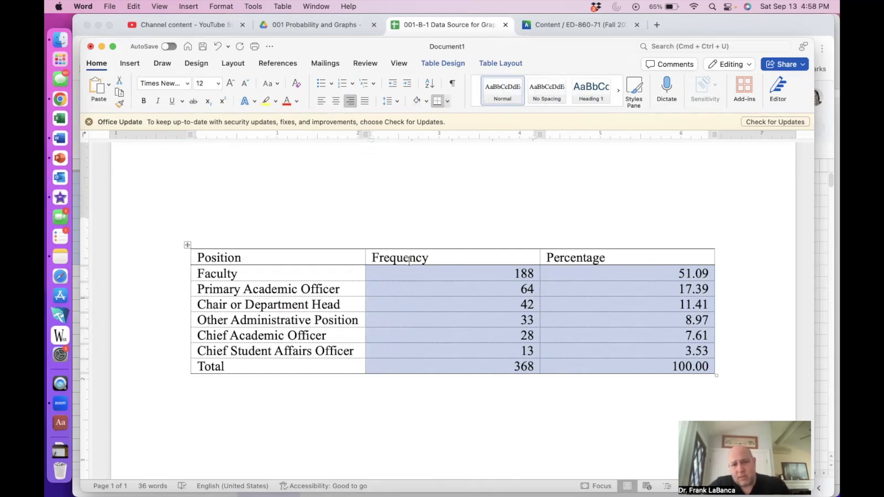
click(407, 293)
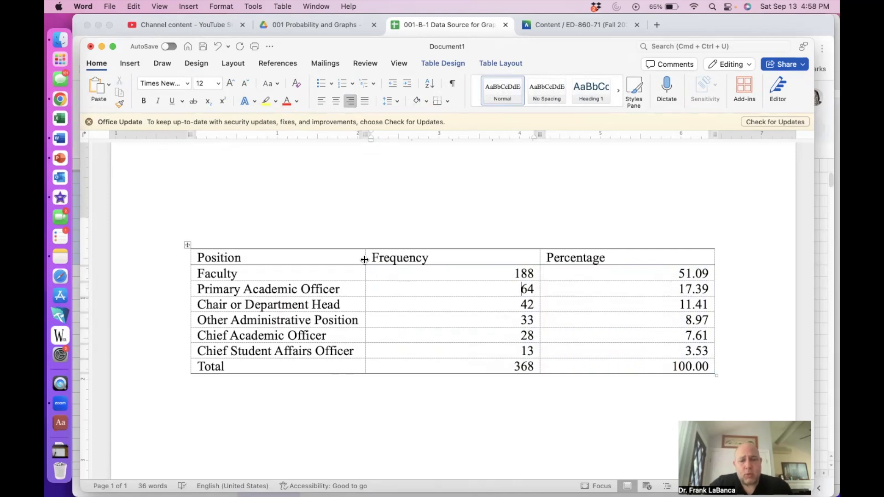
Step: Widen the Position column and narrow the Frequency and Percentage columns
drag(365, 259, 399, 259)
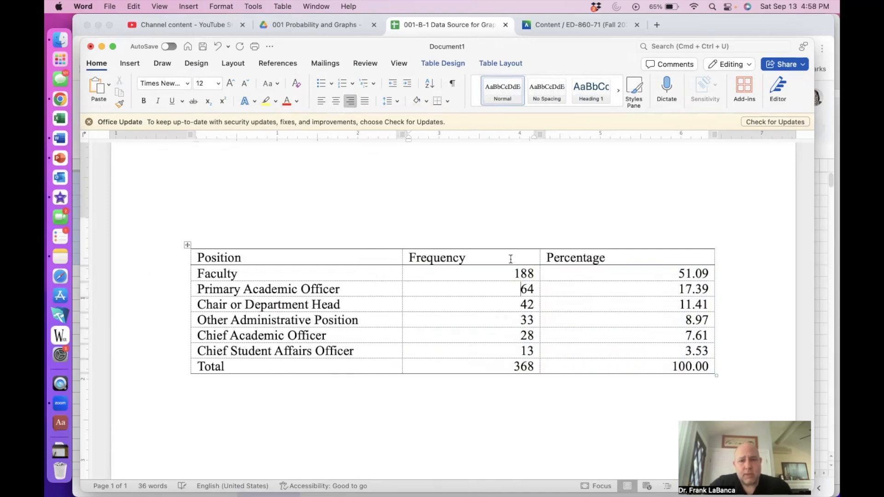
drag(539, 257, 491, 266)
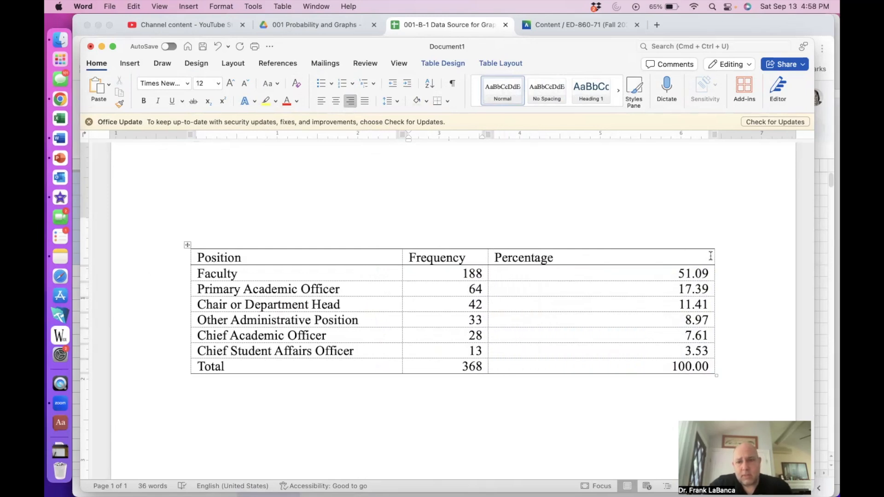
drag(711, 257, 478, 259)
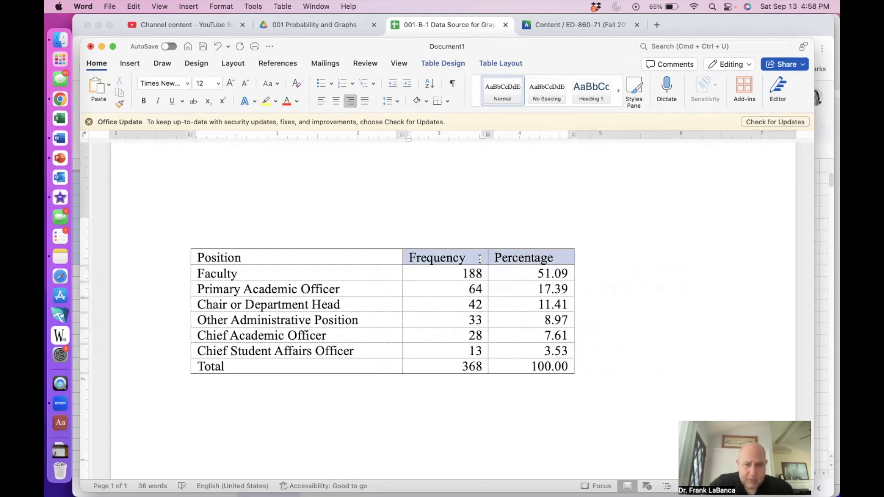
Step: Right-align the Frequency and Percentage header cells
click(350, 102)
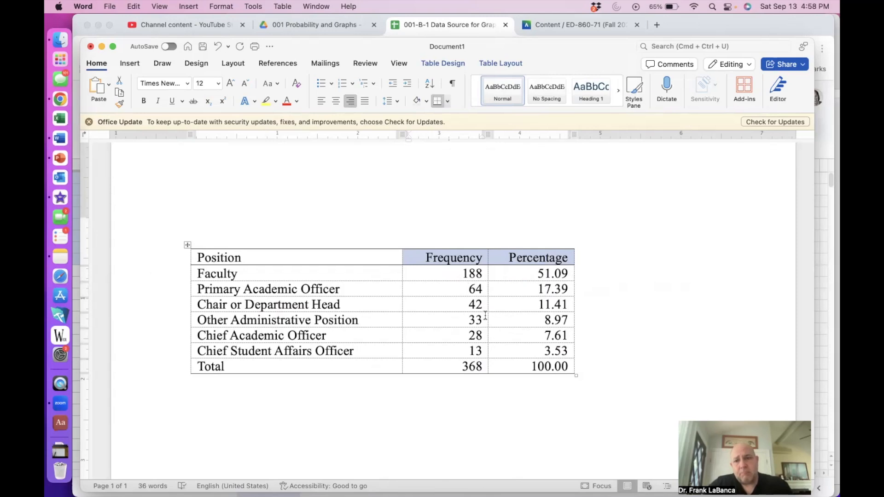
click(478, 399)
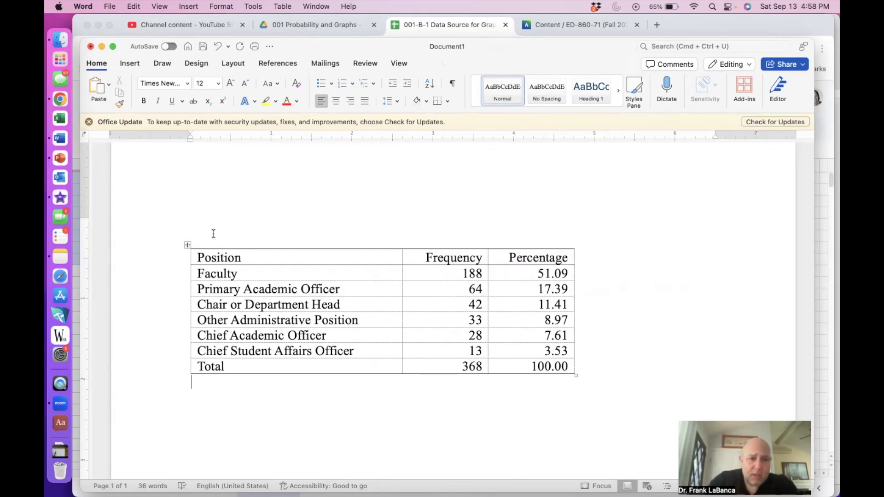
Step: Type the label "Table 1" on its own line above the table
text(Table)
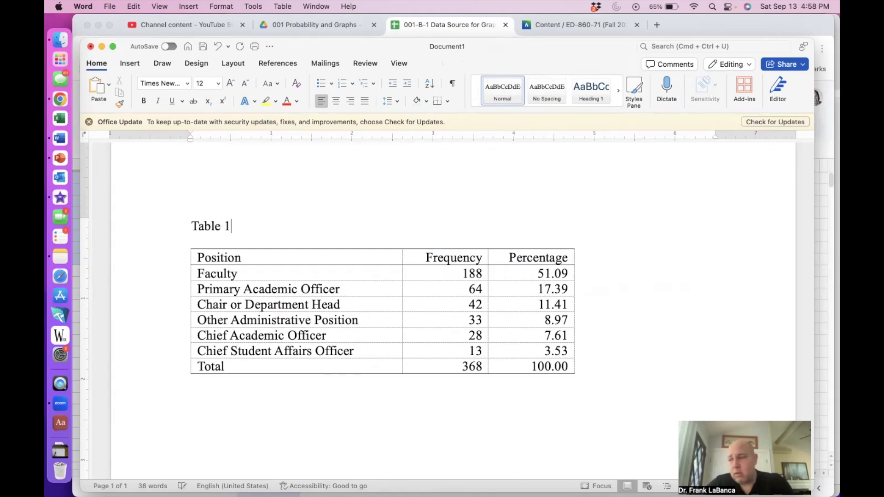
text( 1)
key(Return)
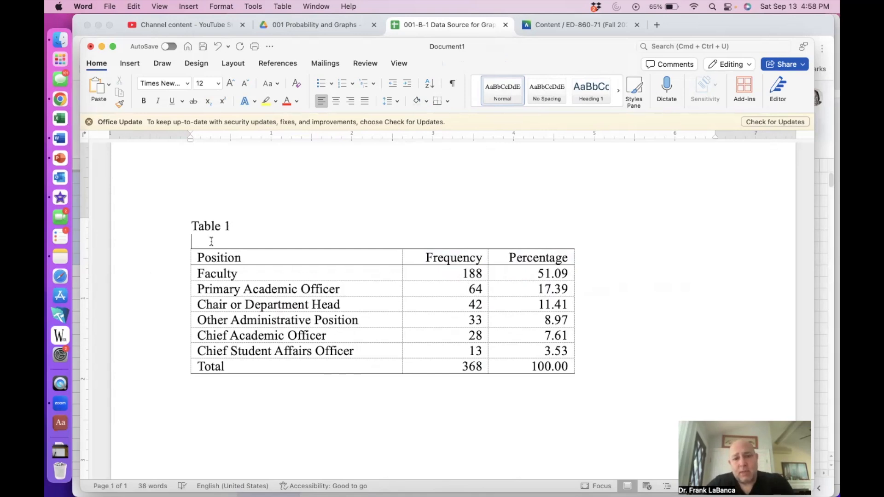
Step: Add the title "Positions leading to Chief Academic Officers at University" between the label and the table
text(Positions leading to Chief Academic)
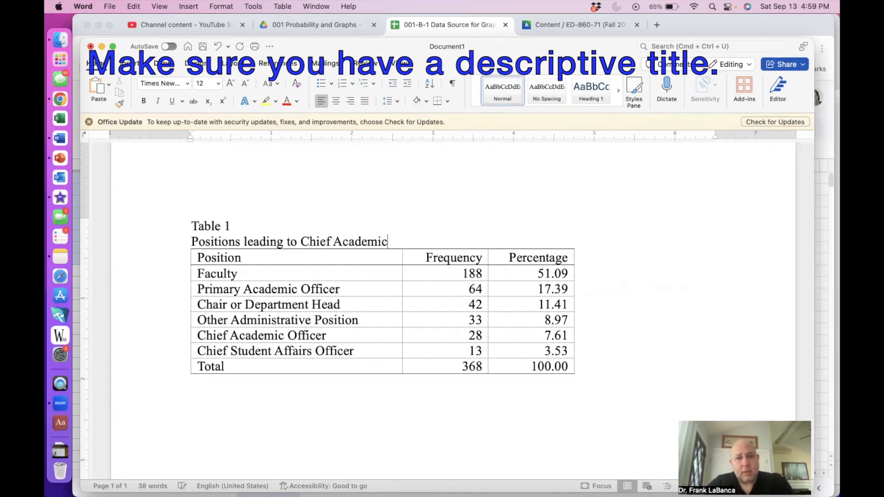
text( Officers)
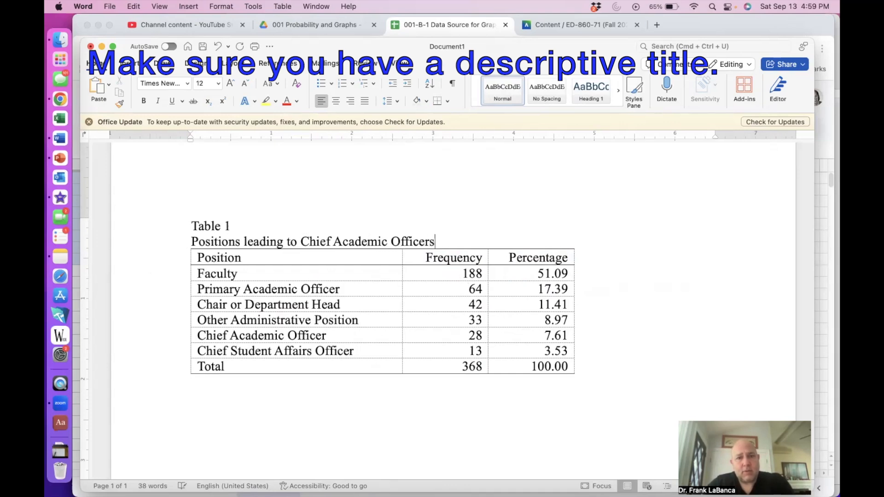
text( at University)
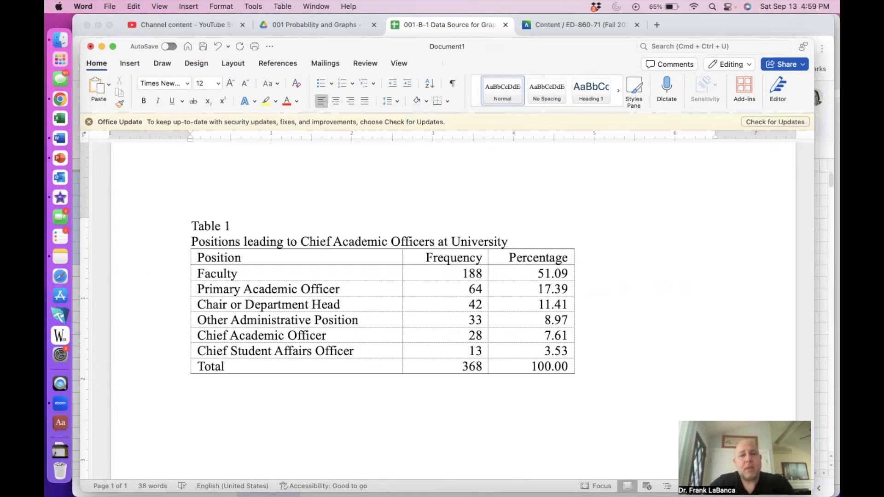
Step: Make the "Table 1" label bold and the title line italic
double_click(199, 227)
click(198, 227)
drag(230, 226, 190, 226)
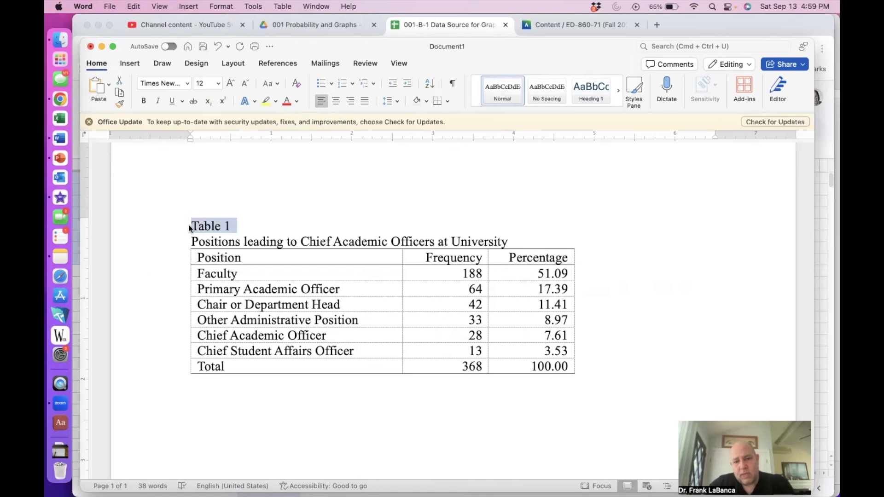
key(super+b)
triple_click(200, 240)
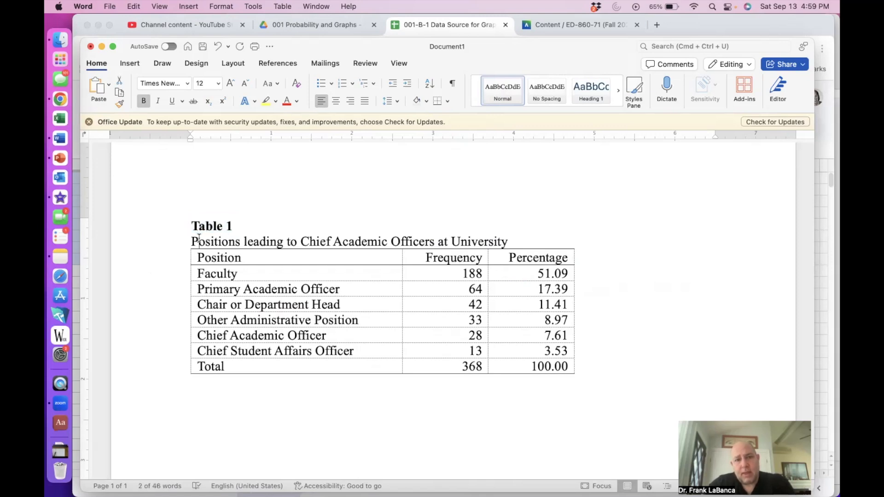
key(super+i)
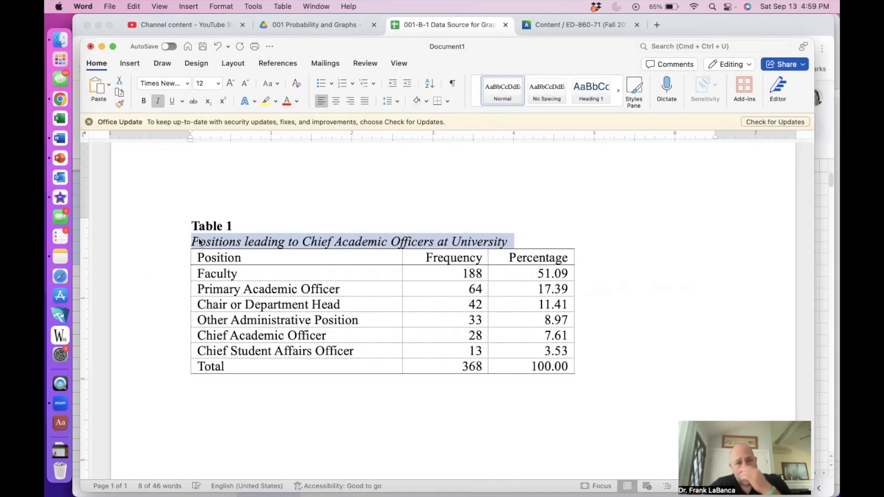
Step: Duplicate the labelled table, including label and title, below the original
click(215, 404)
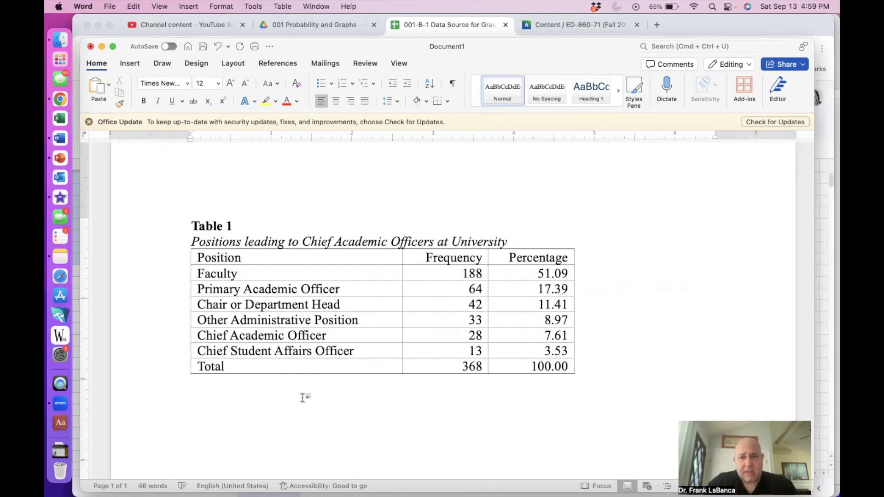
mouse_move(567, 366)
mouse_down()
mouse_move(338, 276)
mouse_move(278, 227)
mouse_move(203, 230)
mouse_up()
key(super+c)
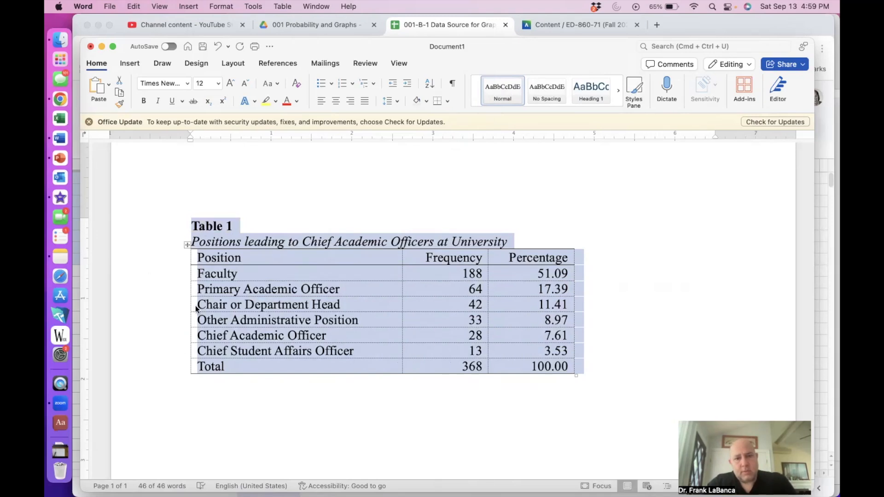
click(204, 409)
key(super+v)
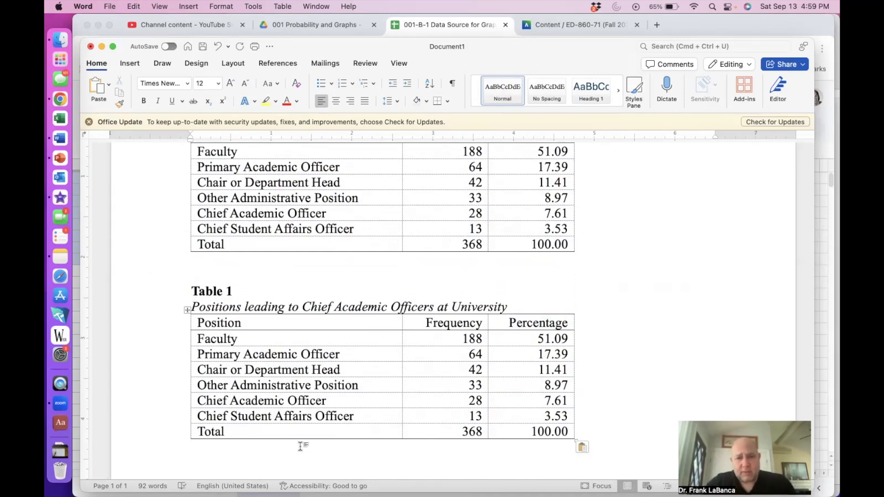
Step: In the copy, centre the Frequency and Percentage headers and indent their values so they sit under the headers
drag(455, 322, 512, 326)
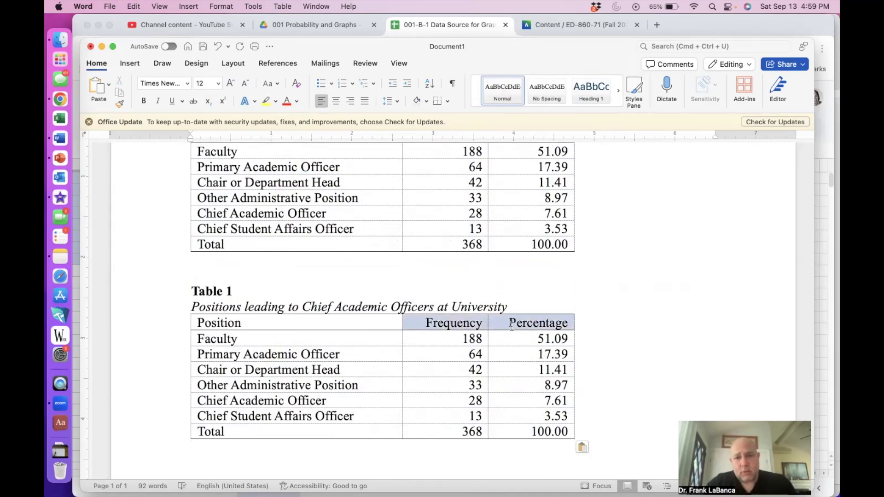
click(336, 101)
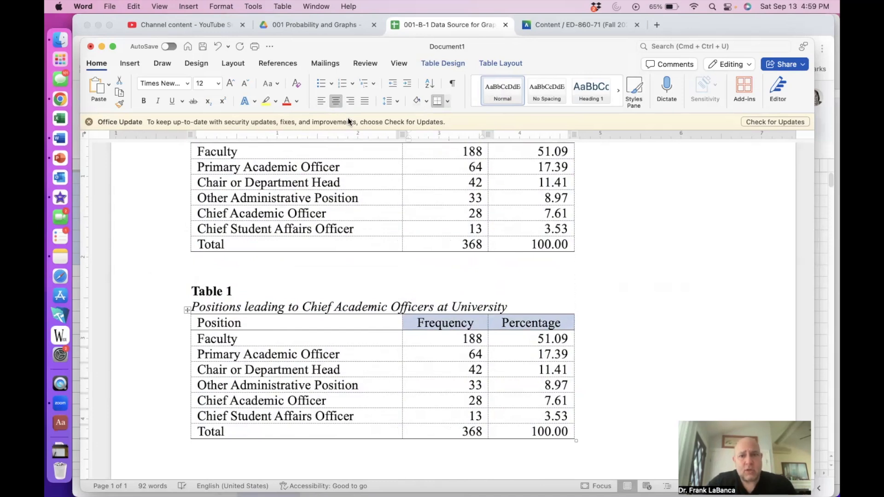
drag(444, 340, 531, 423)
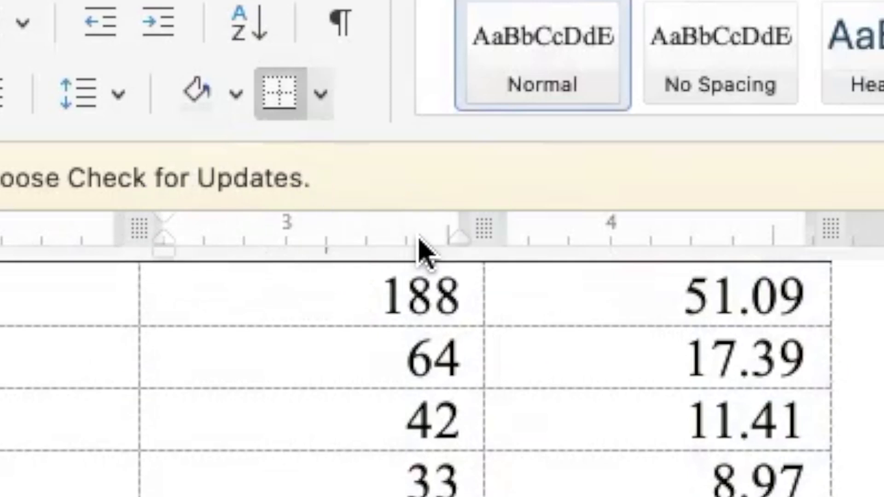
drag(453, 238, 361, 243)
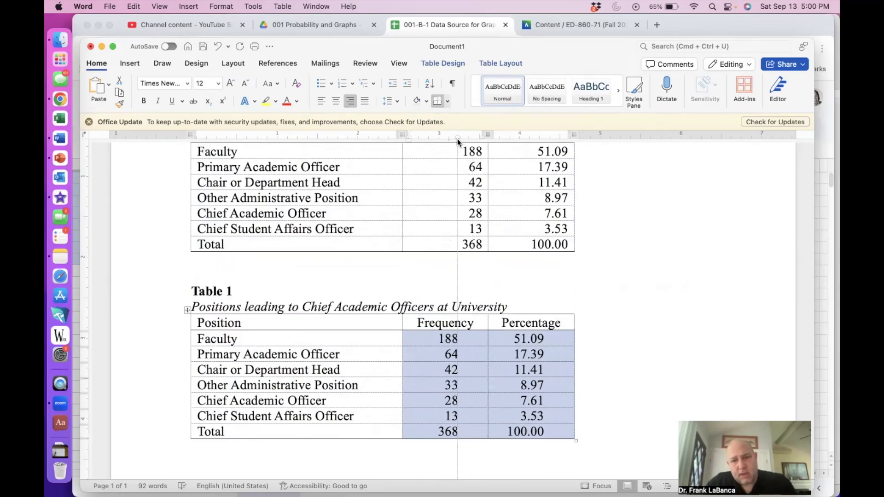
drag(457, 139, 459, 139)
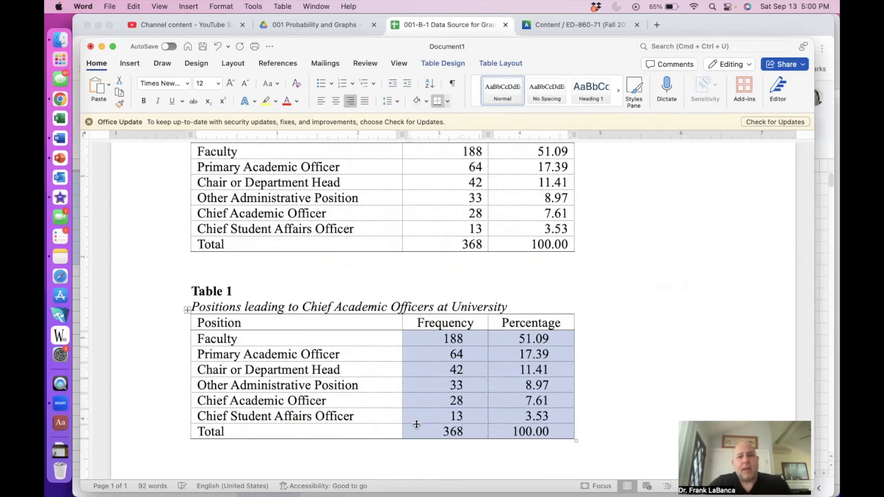
click(430, 444)
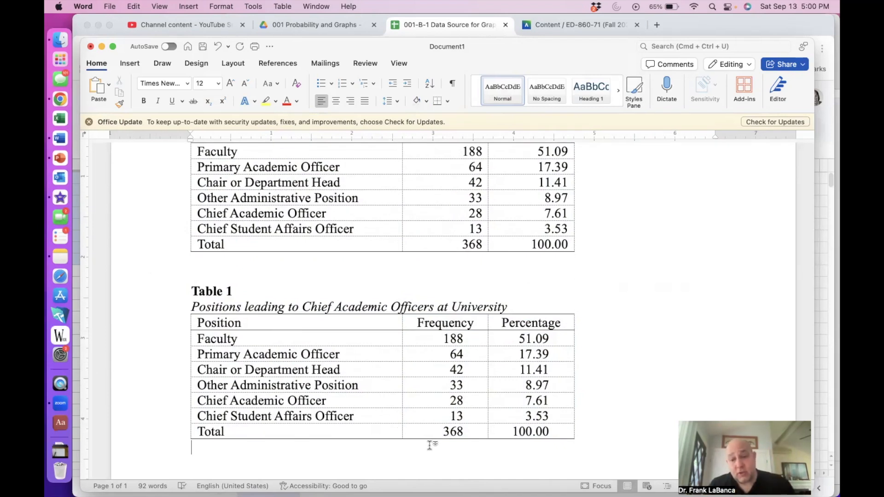
Step: Preview both tables in the print dialog and close it without printing
key(super+p)
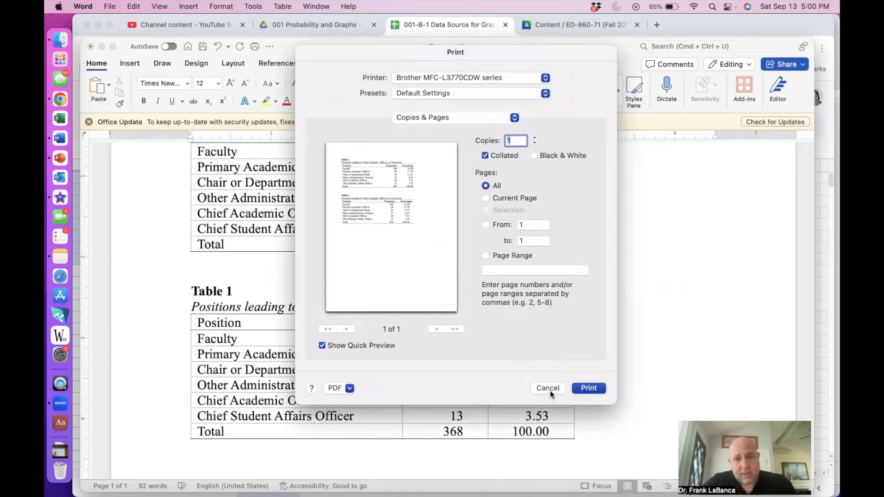
click(547, 388)
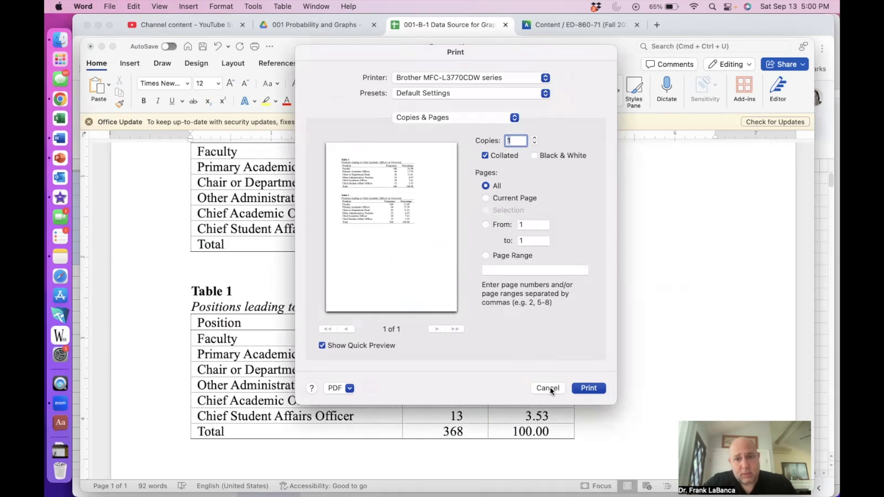